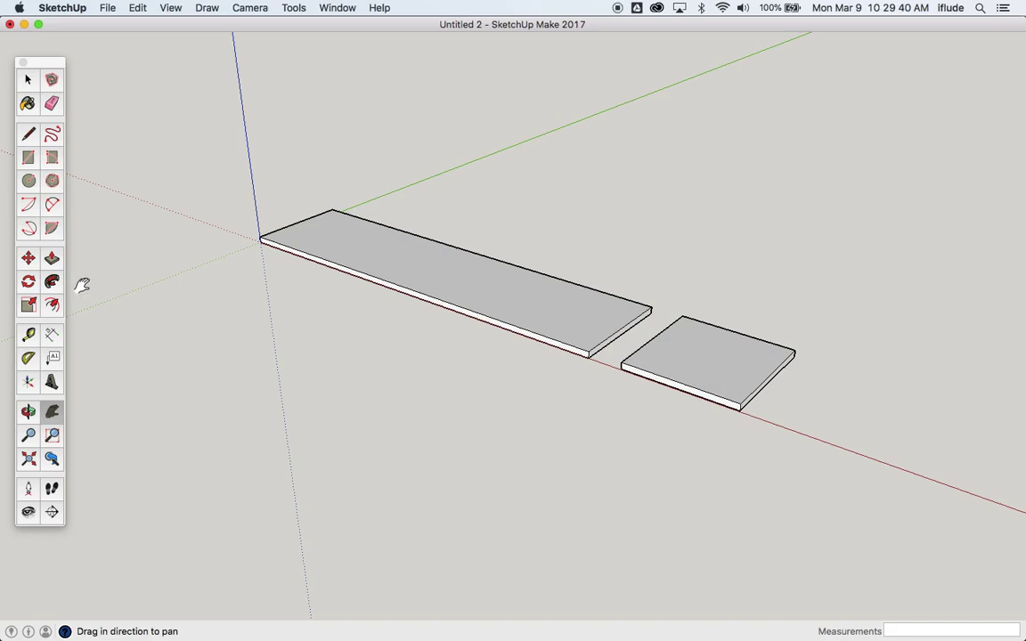
- Try locking the Rotate protractor to the green, red and blue axes in turn
{"action": "left_click", "coordinate": [28, 282]}
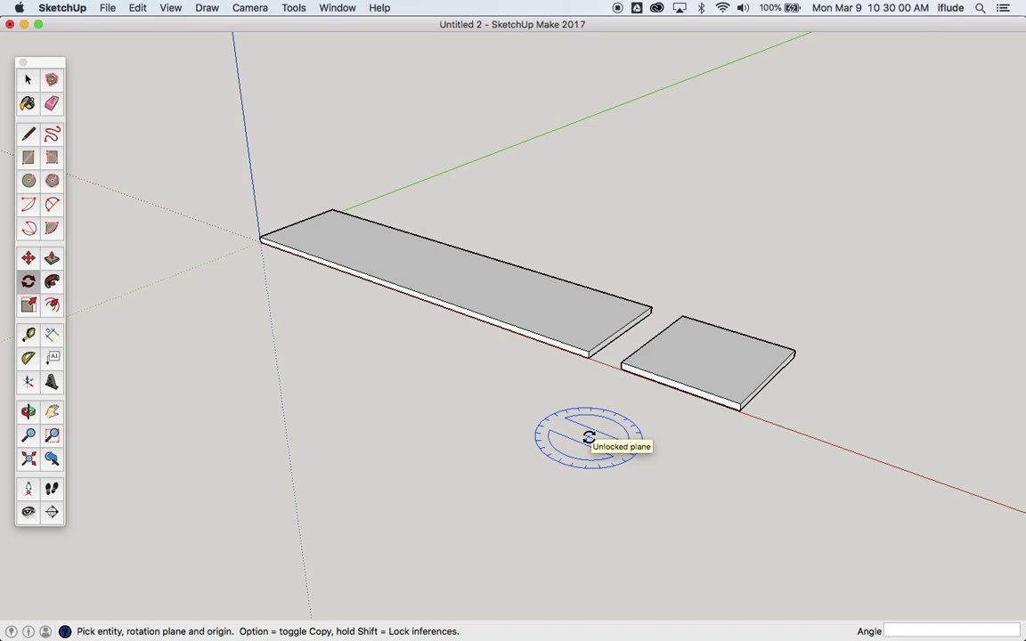
{"action": "key", "text": "Left"}
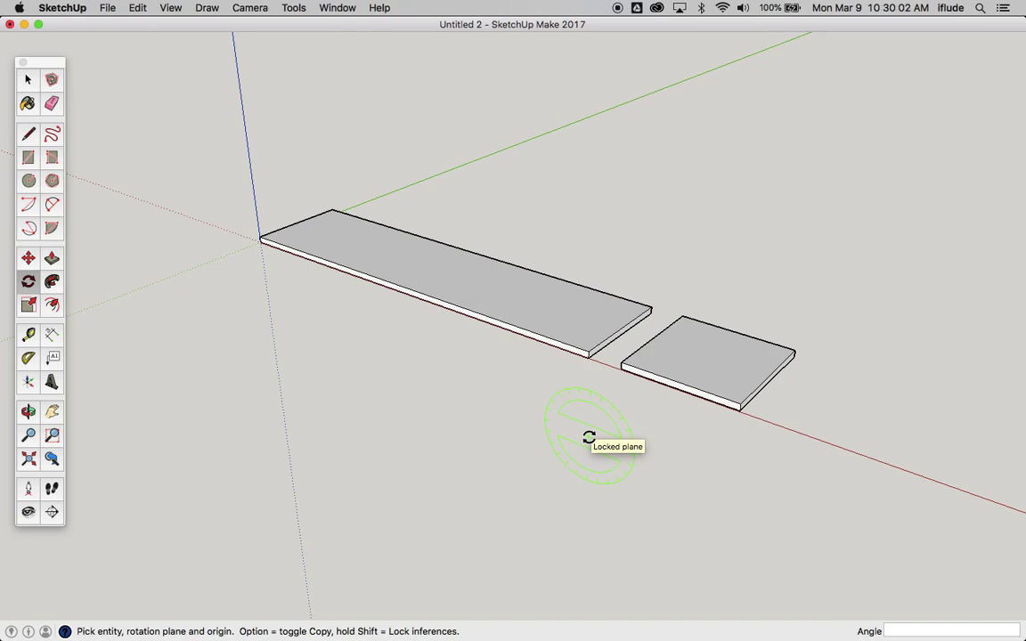
{"action": "key", "text": "Right"}
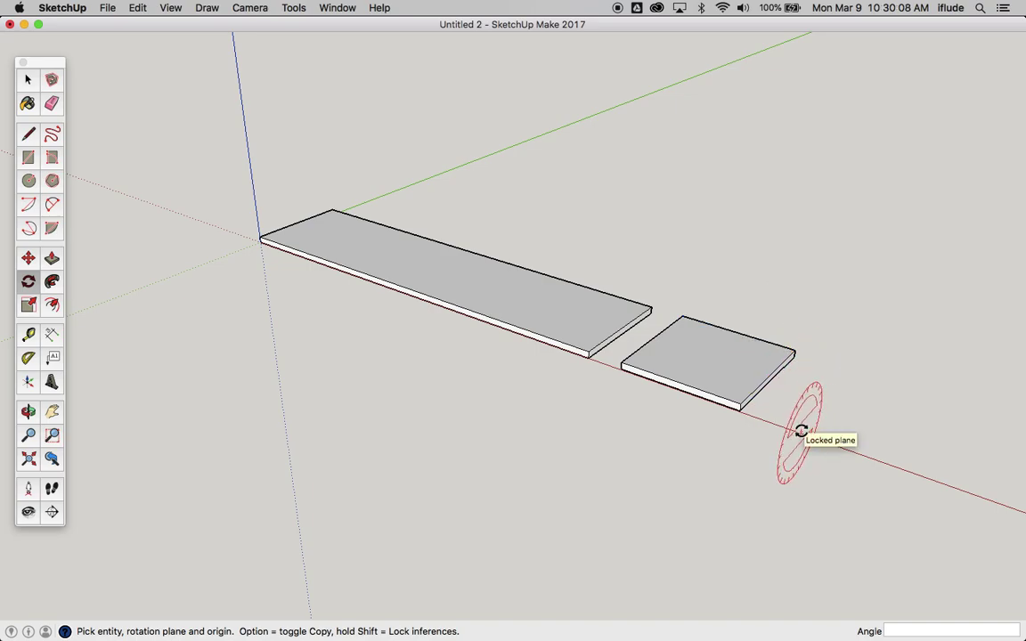
{"action": "key", "text": "Left"}
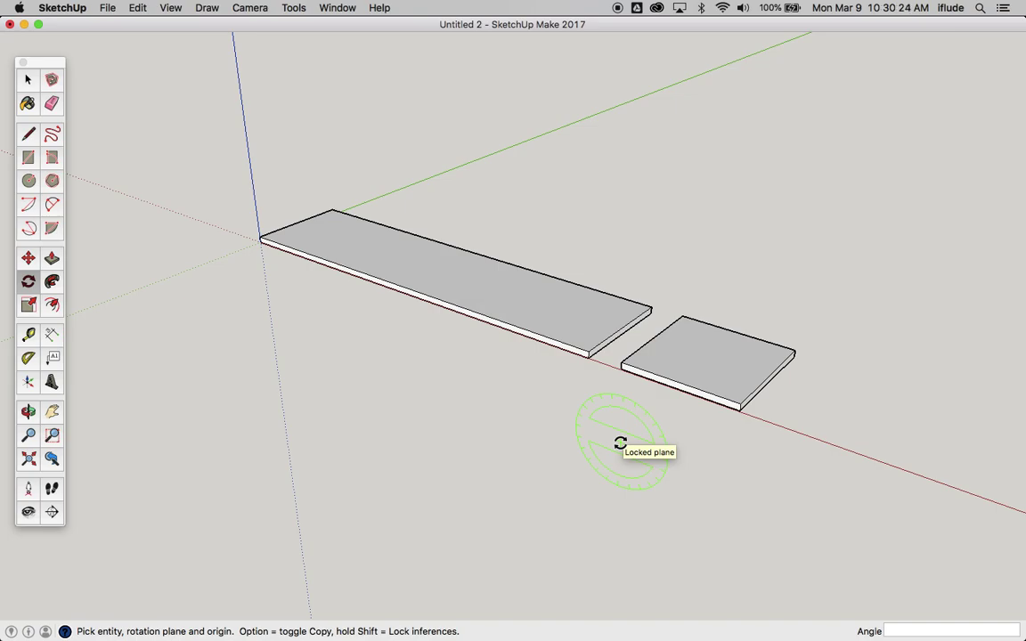
{"action": "key", "text": "Right"}
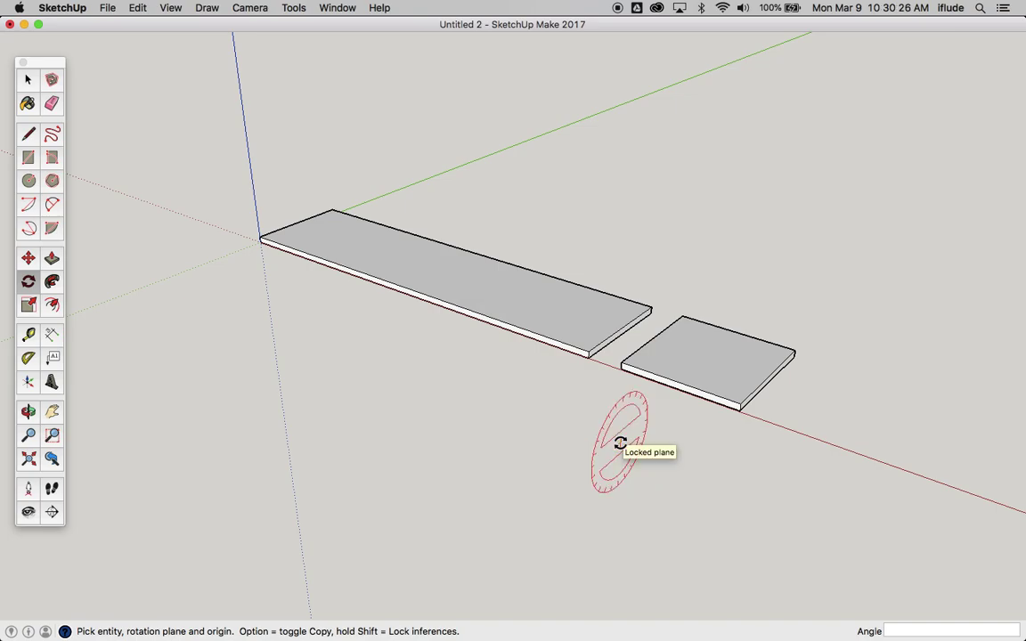
{"action": "key", "text": "Up"}
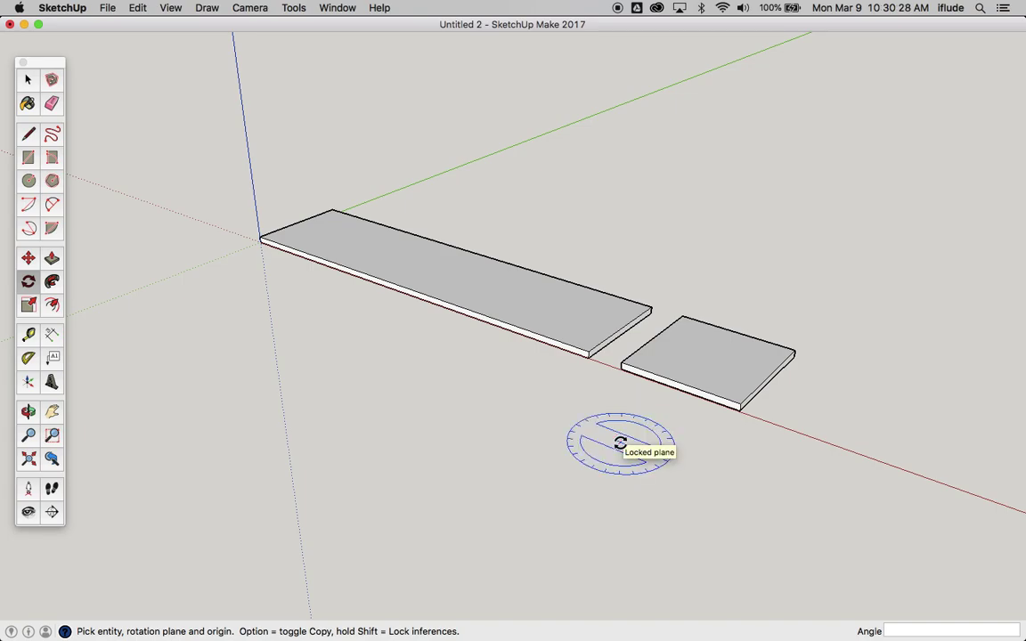
{"action": "key", "text": "Left"}
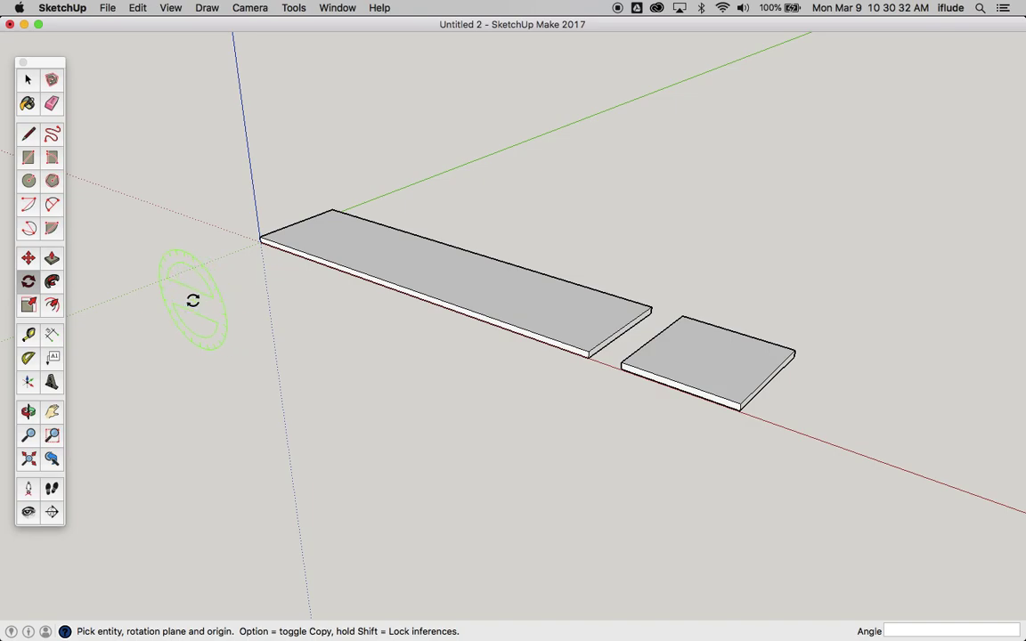
- Select the entire small square board, including all its faces and edges, as the object for the Rotate tool
{"action": "left_click", "coordinate": [28, 87]}
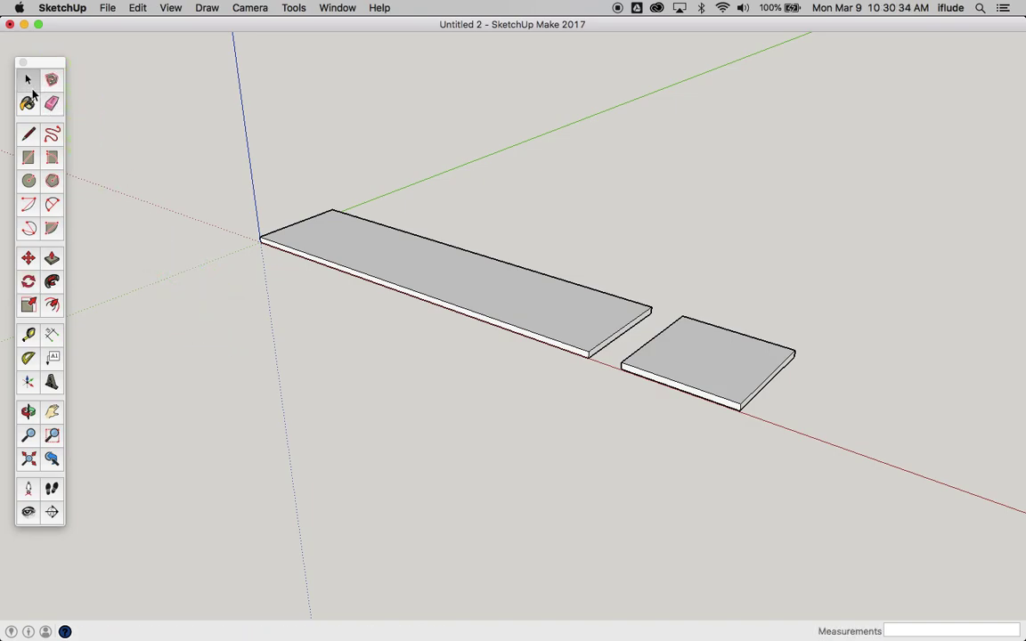
{"action": "triple_click", "coordinate": [699, 376]}
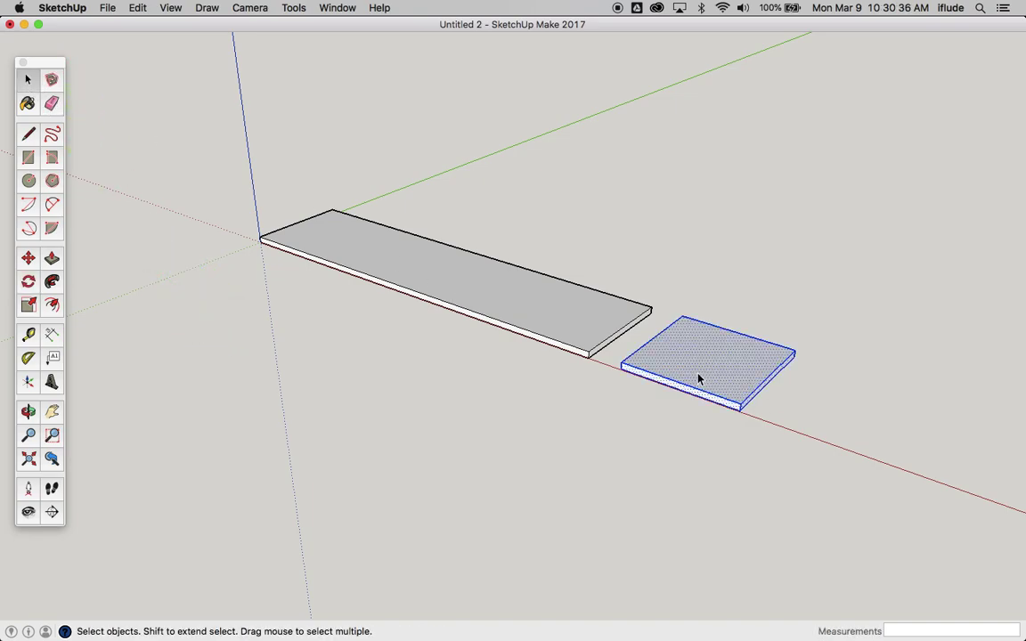
{"action": "left_click", "coordinate": [28, 283]}
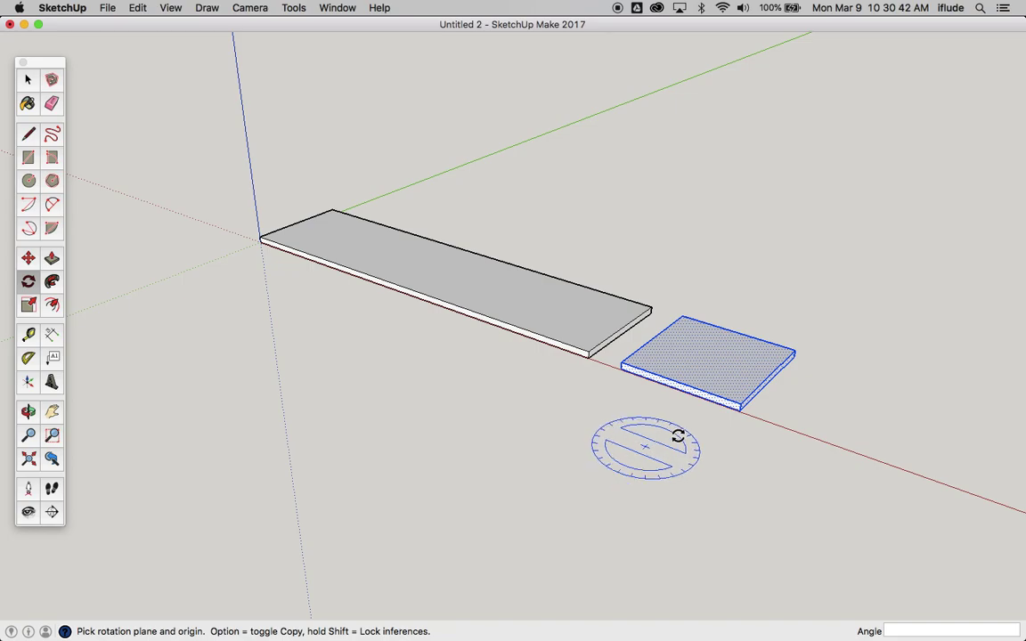
- Try rotating the small board flat by 135° about the centre of its top face, and undo the rotation
{"action": "left_click", "coordinate": [709, 360]}
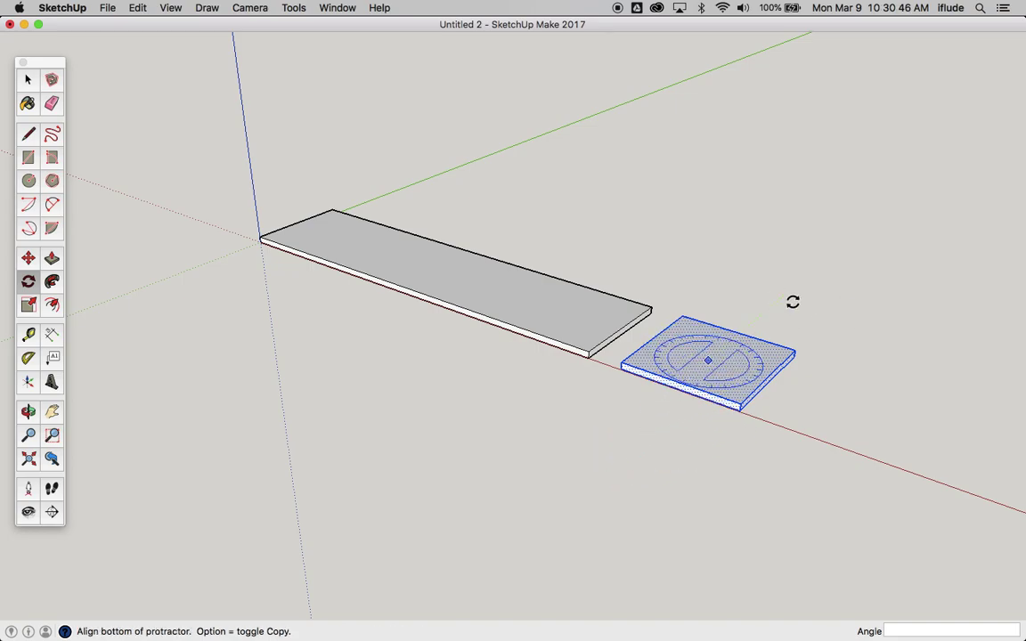
{"action": "left_click", "coordinate": [793, 301]}
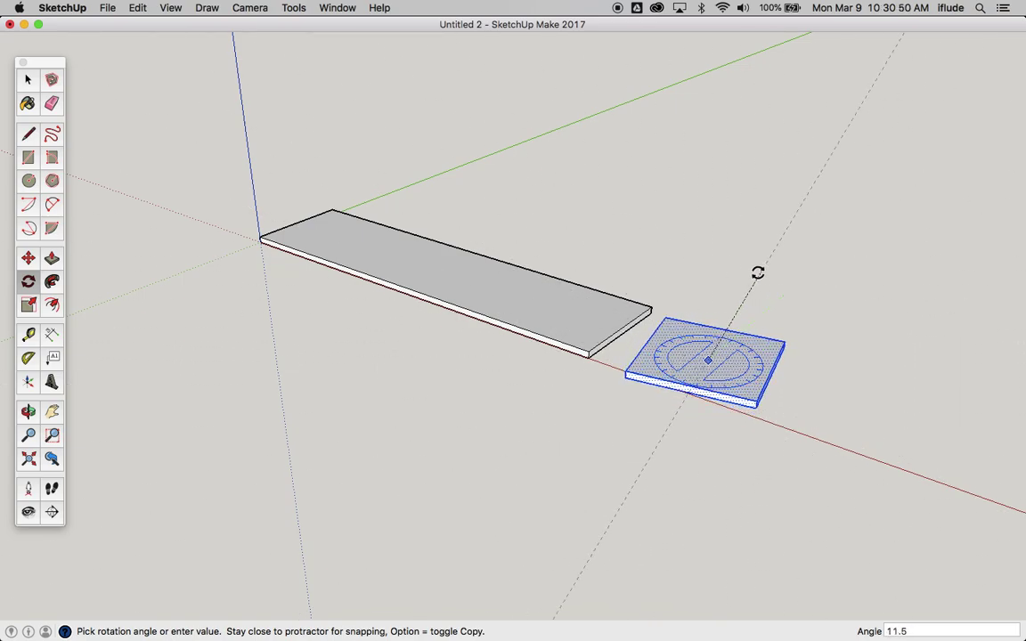
{"action": "left_click", "coordinate": [766, 450]}
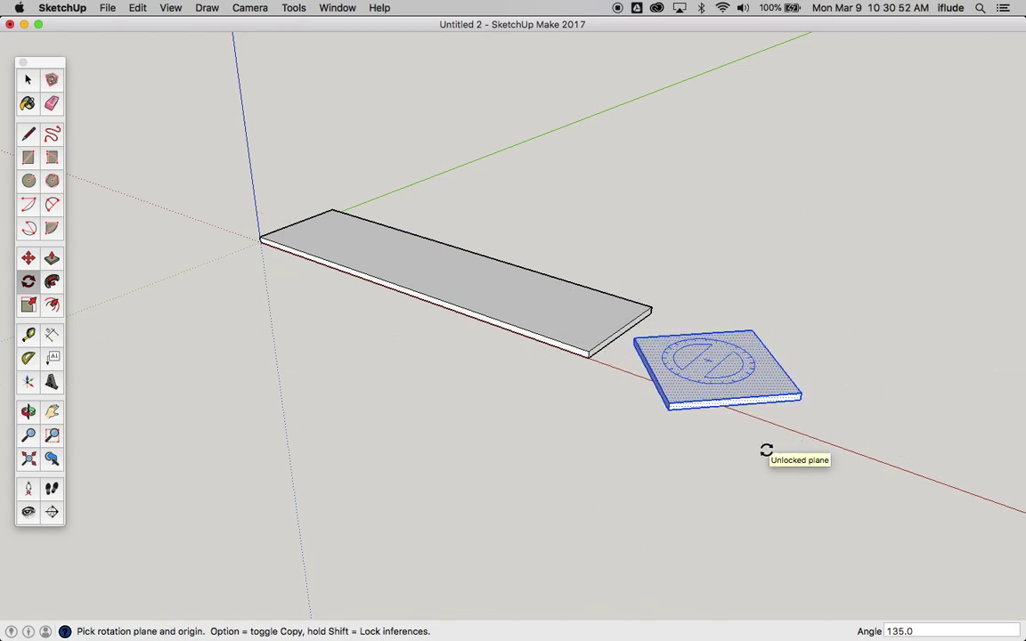
{"action": "key", "text": "super+z"}
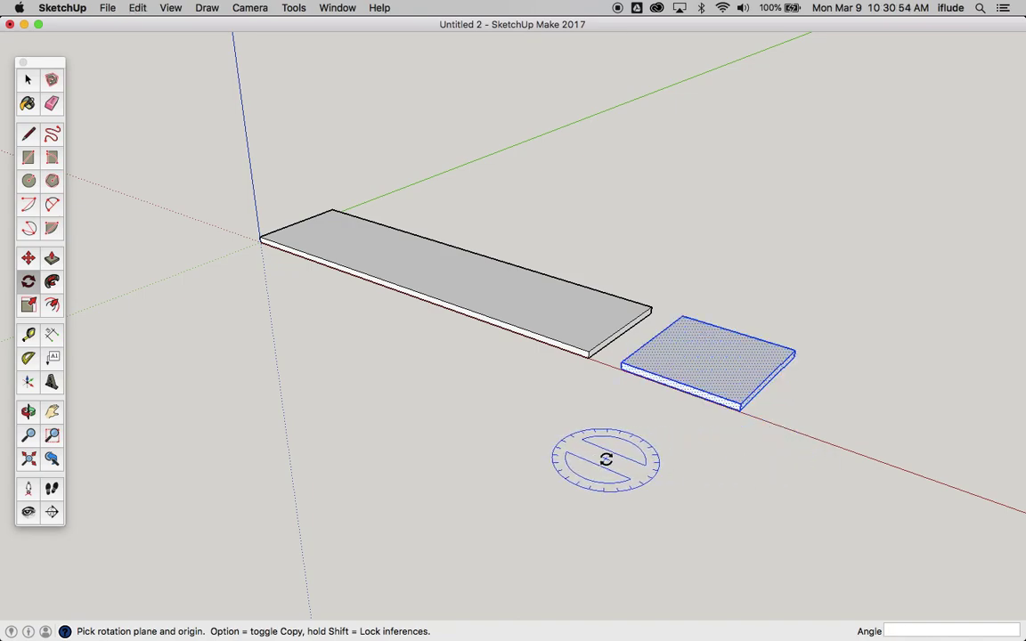
- Try swinging the small board around the green axis, pivoting at the midpoint of its front edge
{"action": "key", "text": "Left"}
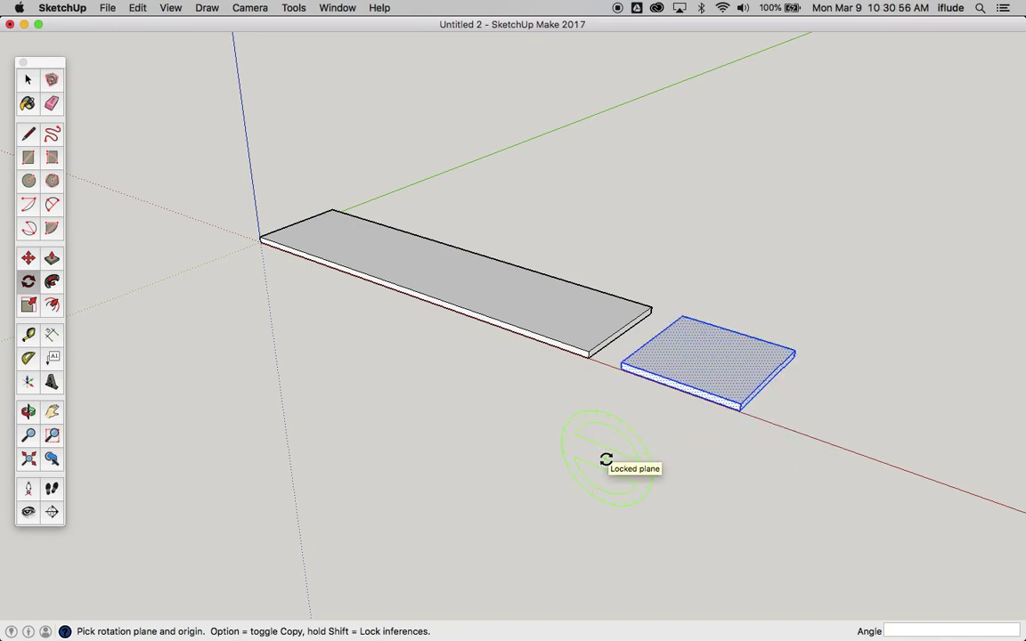
{"action": "left_click", "coordinate": [680, 385]}
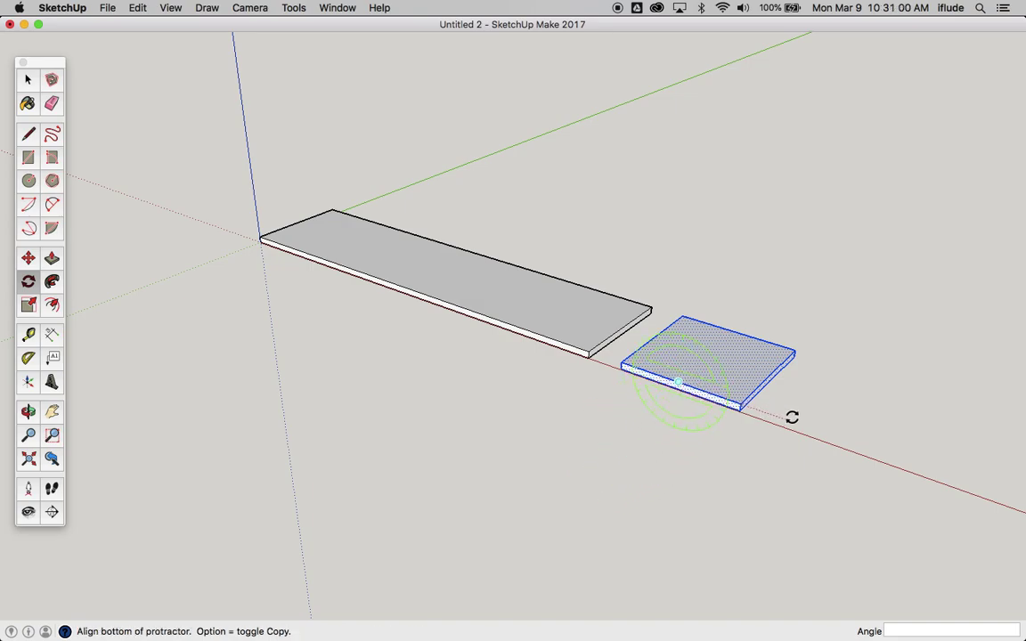
{"action": "left_click", "coordinate": [792, 417]}
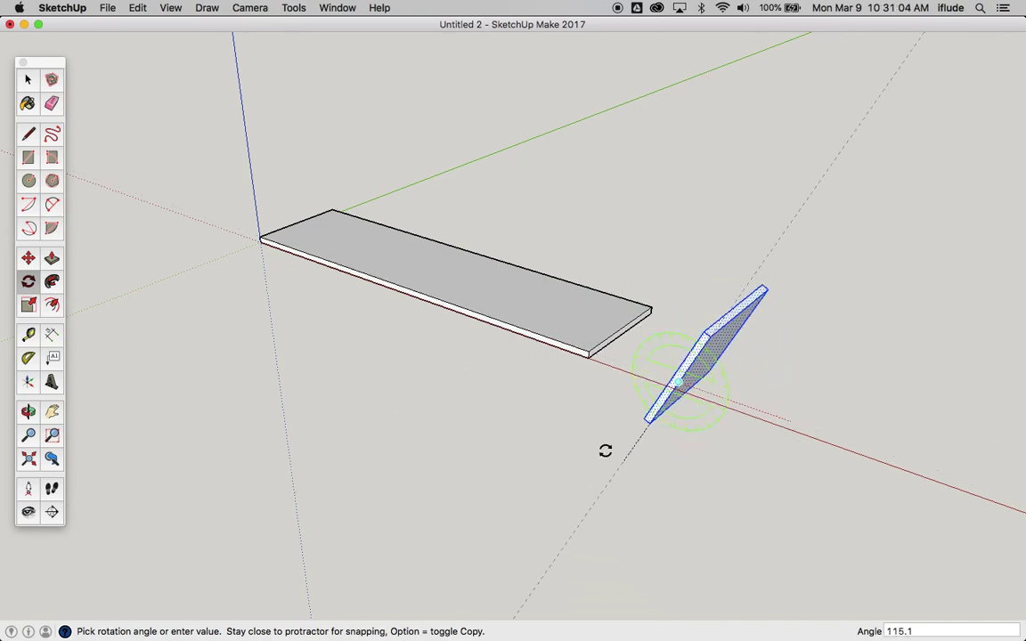
{"action": "left_click", "coordinate": [729, 433]}
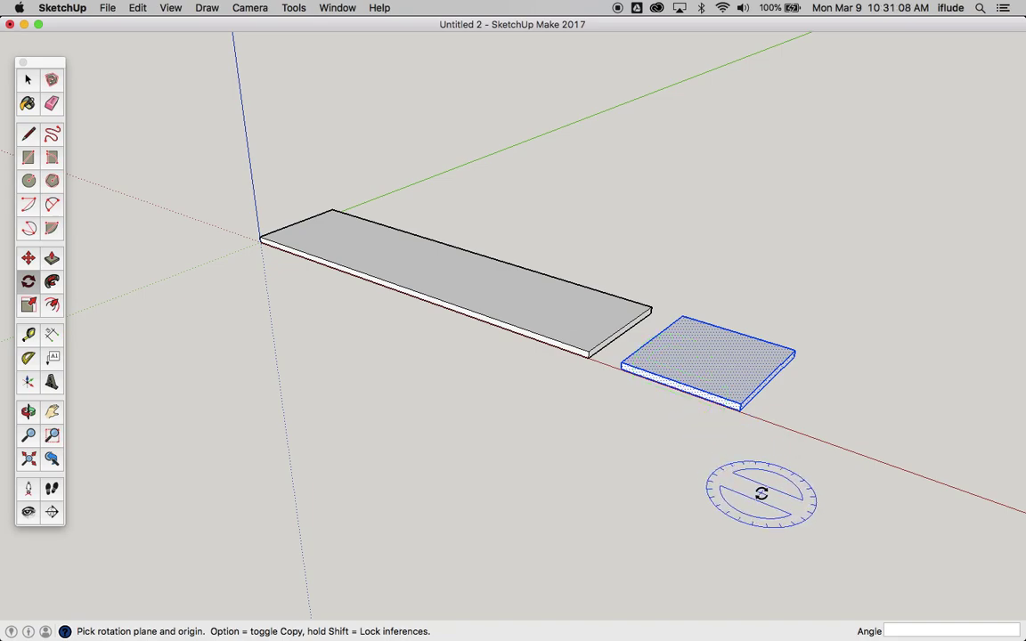
- Try tilting the small board around the red axis, pivoting at the midpoint of its outer end edge, and undo it
{"action": "key", "text": "Right"}
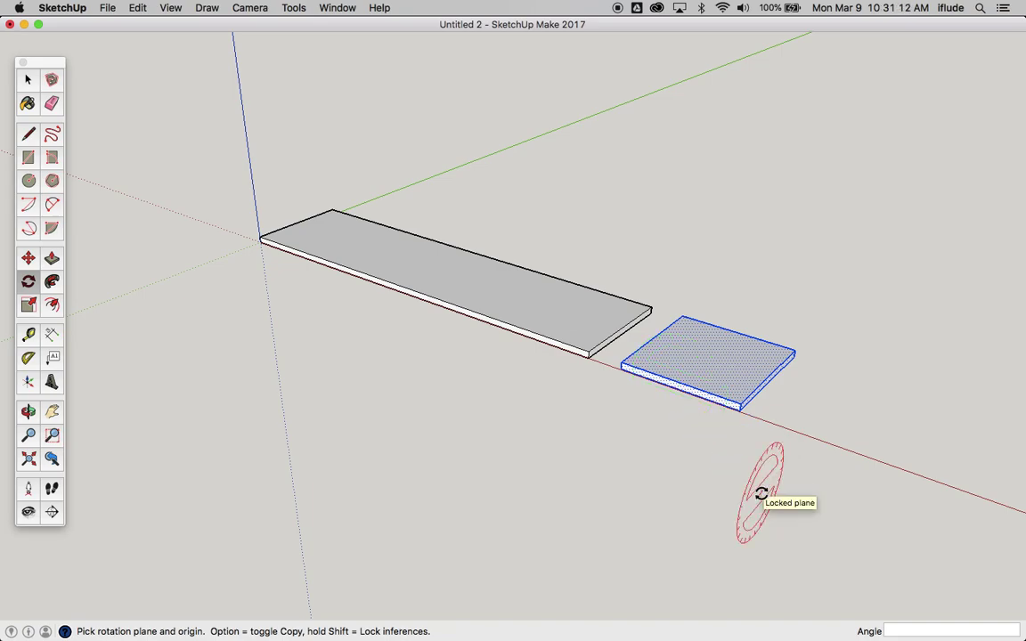
{"action": "left_click", "coordinate": [768, 375]}
{"action": "left_click", "coordinate": [835, 329]}
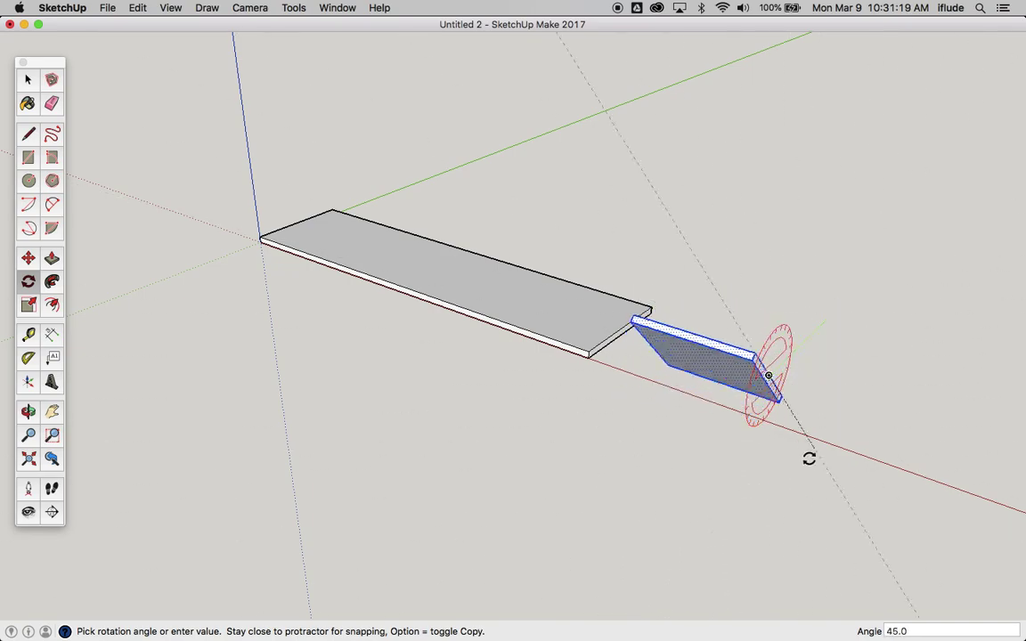
{"action": "left_click", "coordinate": [768, 379]}
{"action": "key", "text": "super+z"}
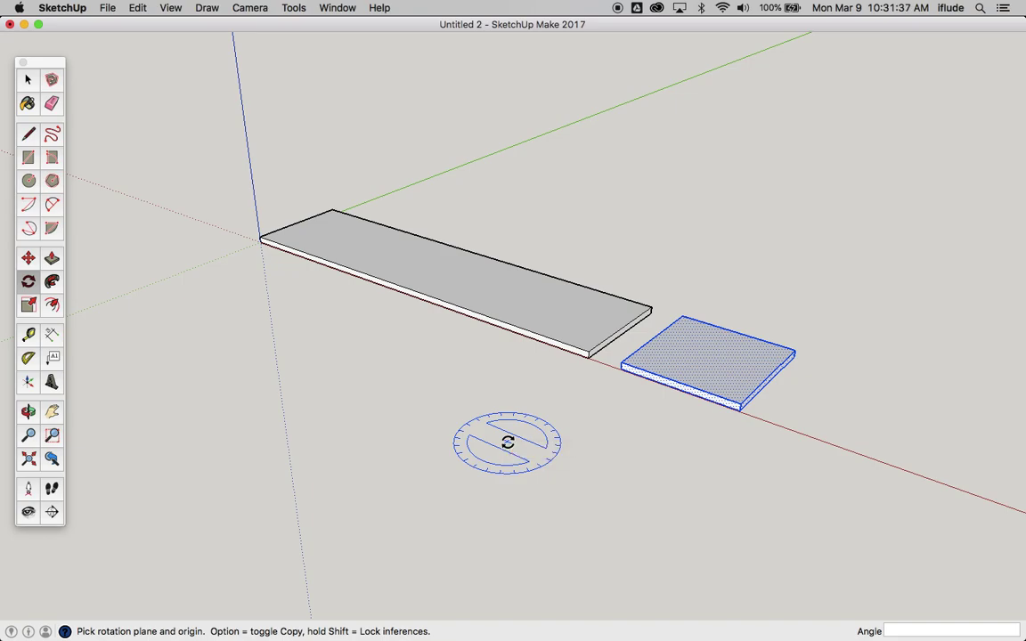
- Try rotating the small board 90° around the green axis from its lower front corner nearest the long board, and undo it
{"action": "key", "text": "Right"}
{"action": "key", "text": "Left"}
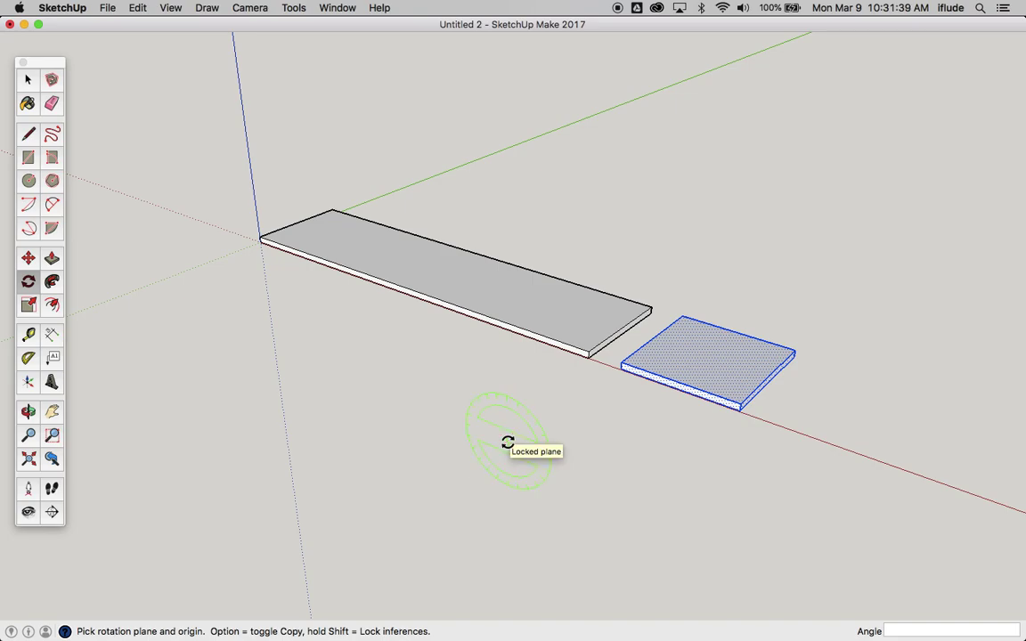
{"action": "left_click", "coordinate": [621, 369]}
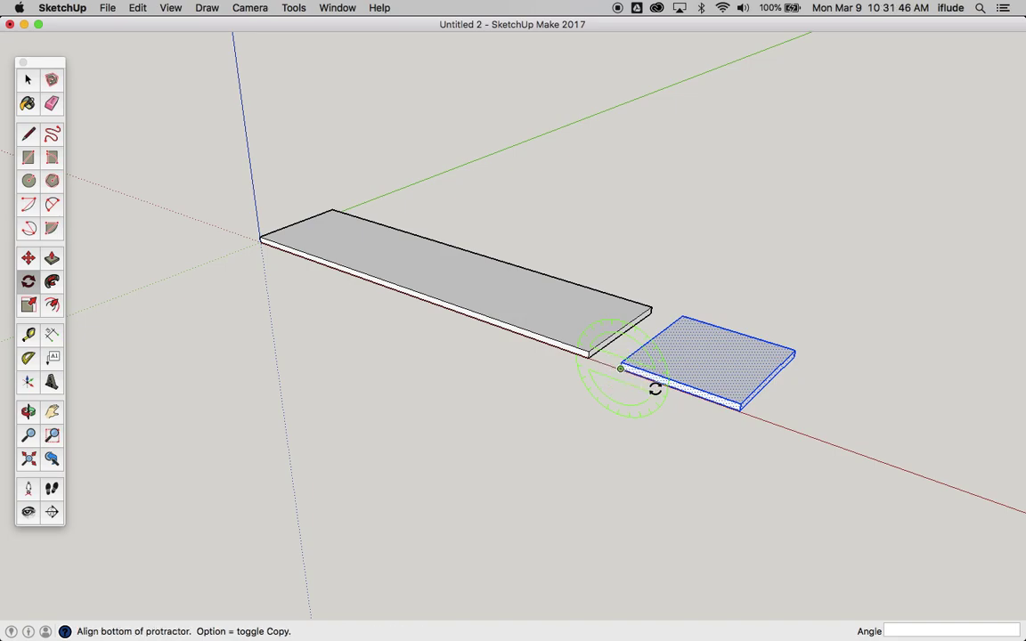
{"action": "left_click", "coordinate": [703, 400]}
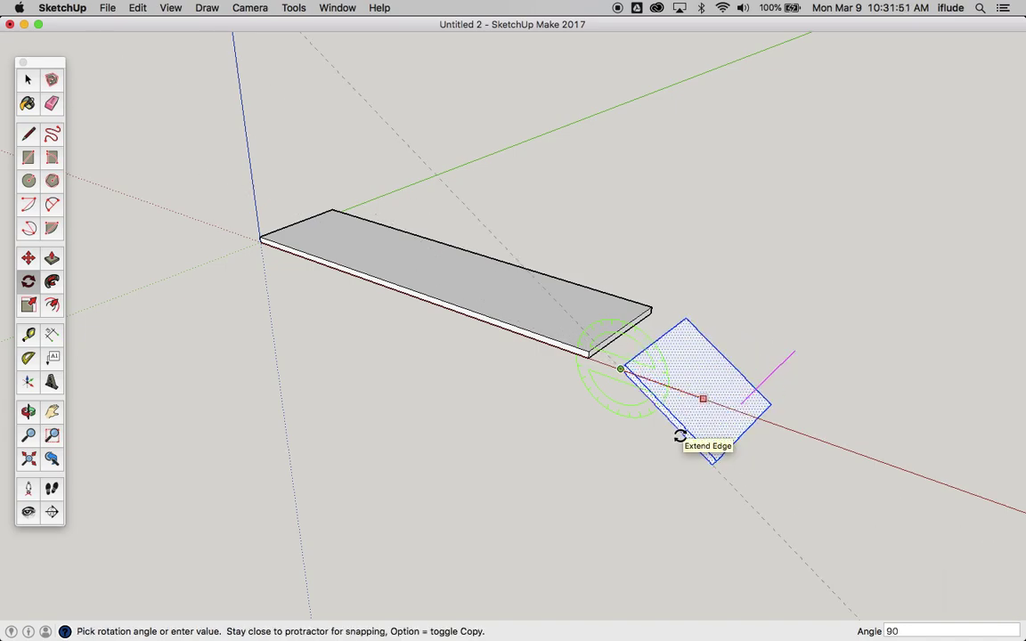
{"action": "key", "text": "Return"}
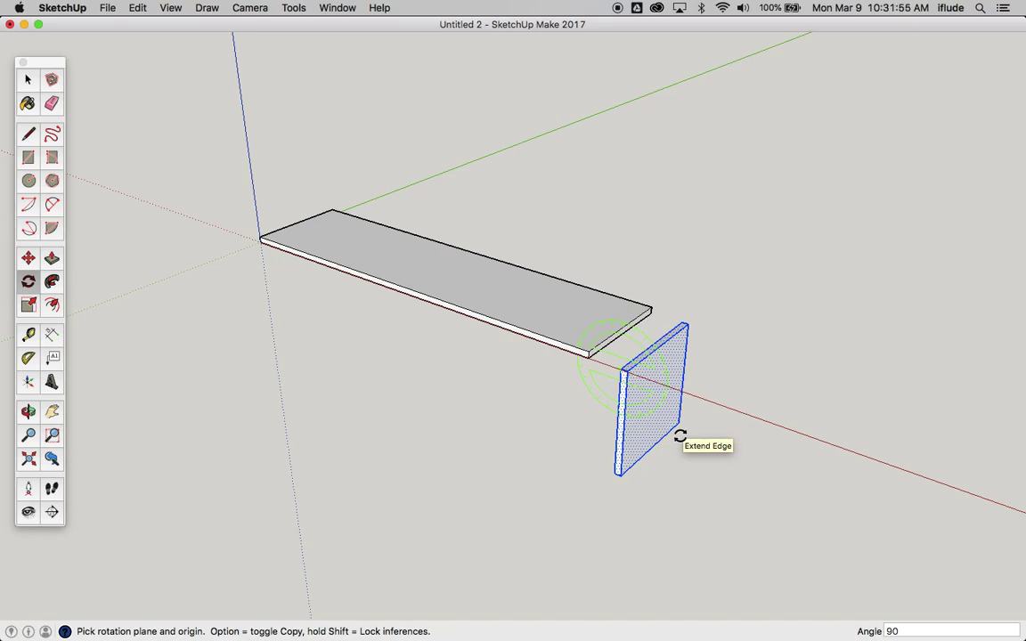
{"action": "key", "text": "super+z"}
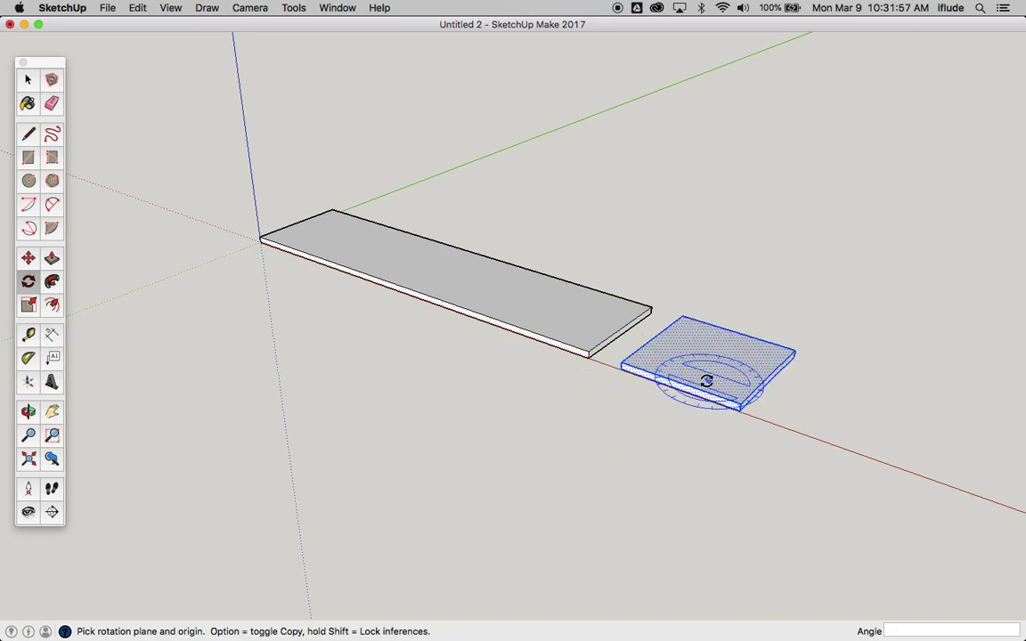
- Try rotating the small board 45° around the green axis about its front edge's midpoint, and undo the rotation
{"action": "key", "text": "Right"}
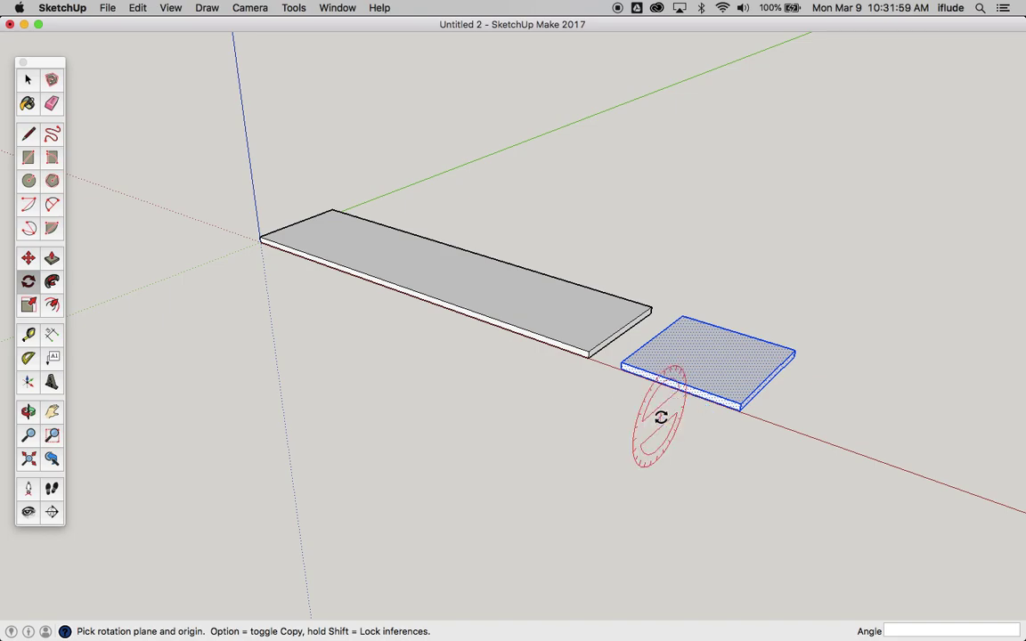
{"action": "key", "text": "Left"}
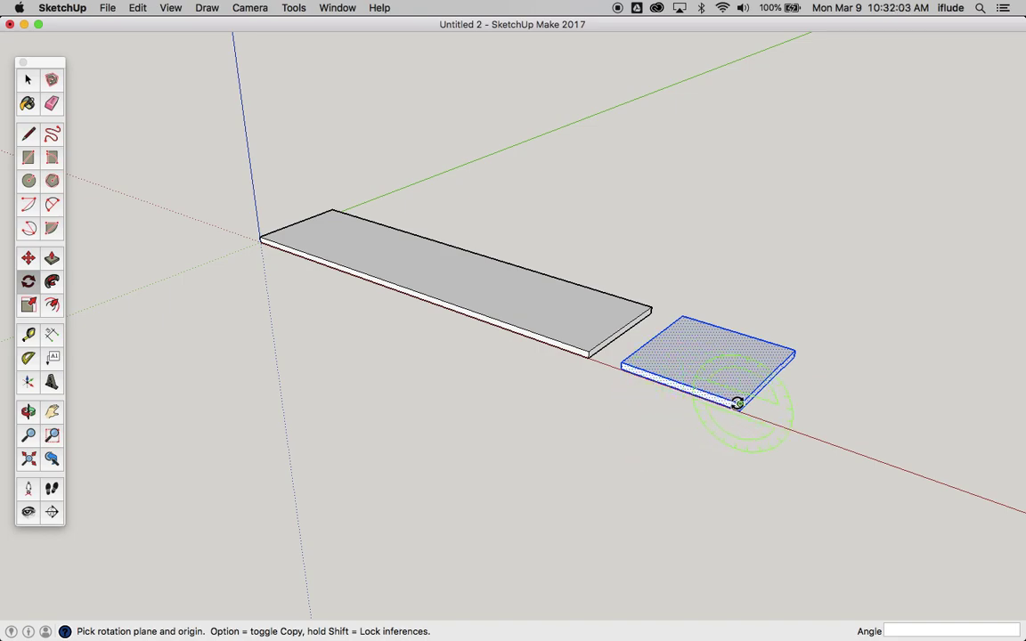
{"action": "left_click", "coordinate": [681, 389]}
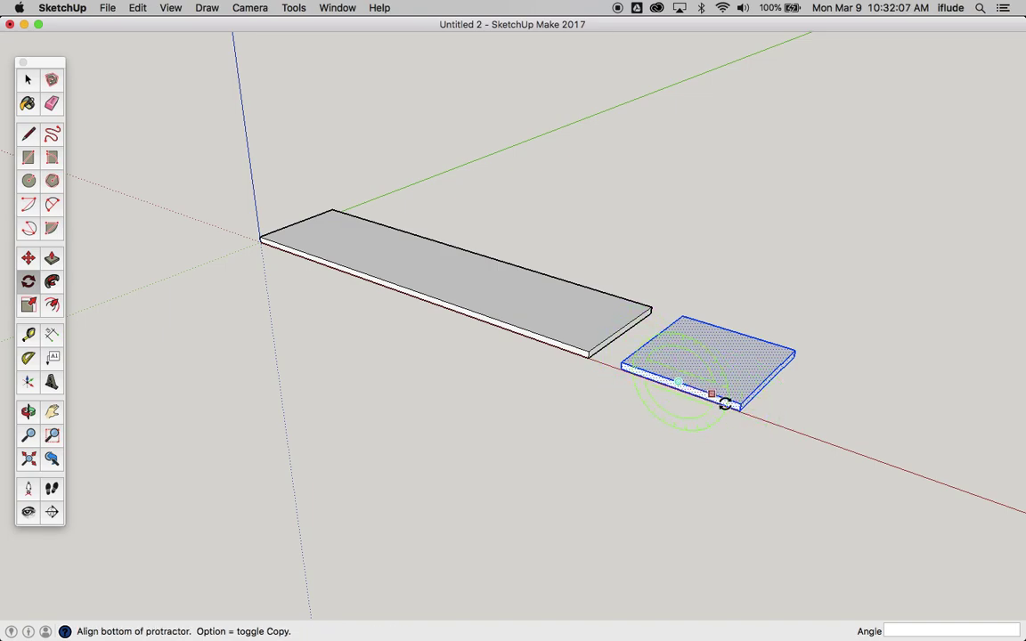
{"action": "left_click", "coordinate": [779, 419]}
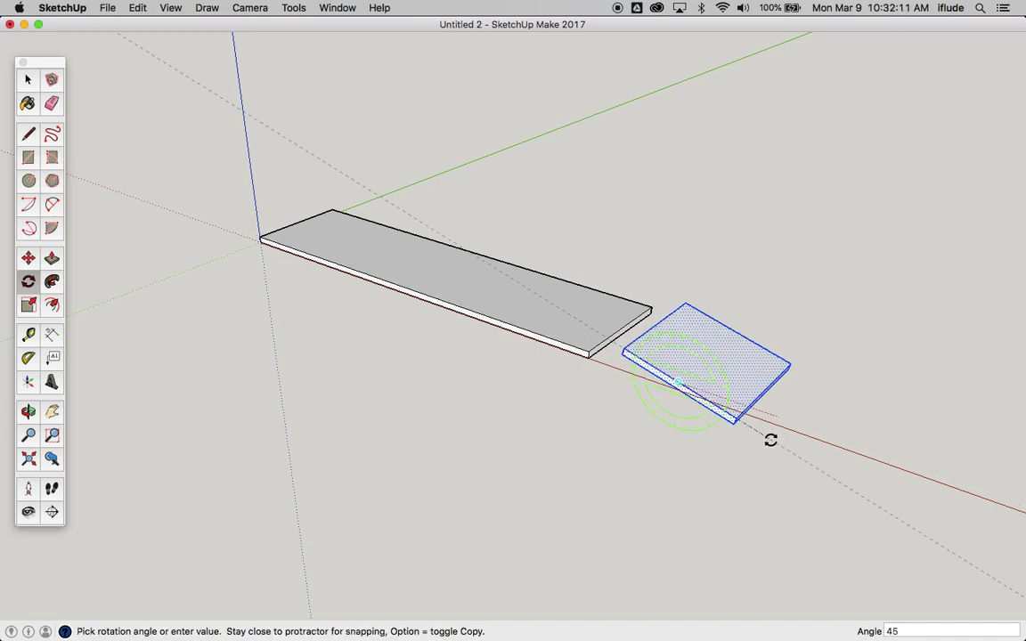
{"action": "left_click", "coordinate": [770, 440]}
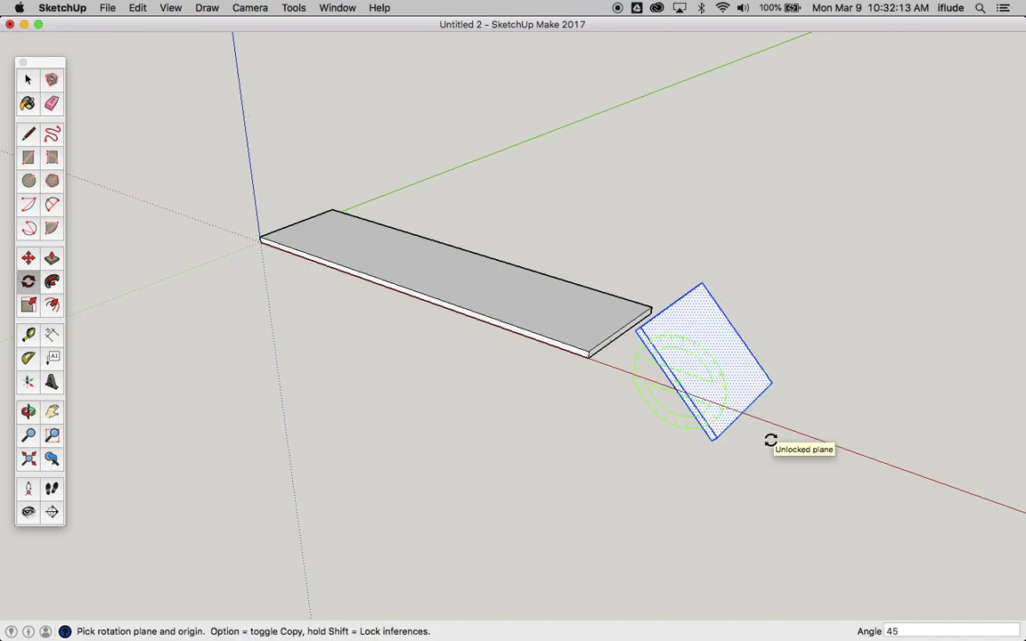
{"action": "key", "text": "super+z"}
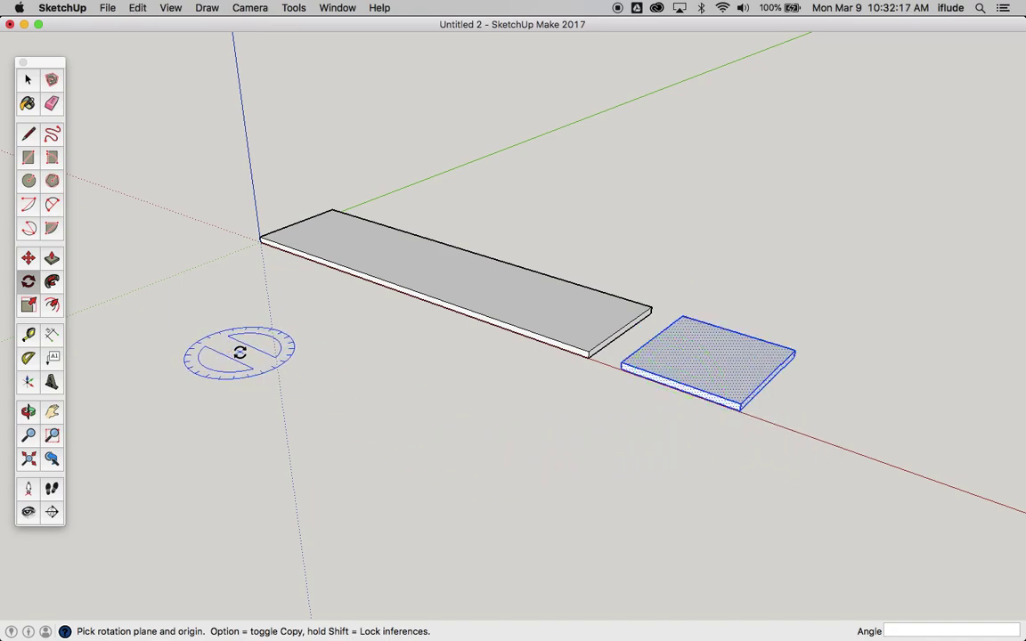
- Rotate the small board 30° around the red axis, pivoting at the midpoint of its outer end edge
{"action": "key", "text": "Right"}
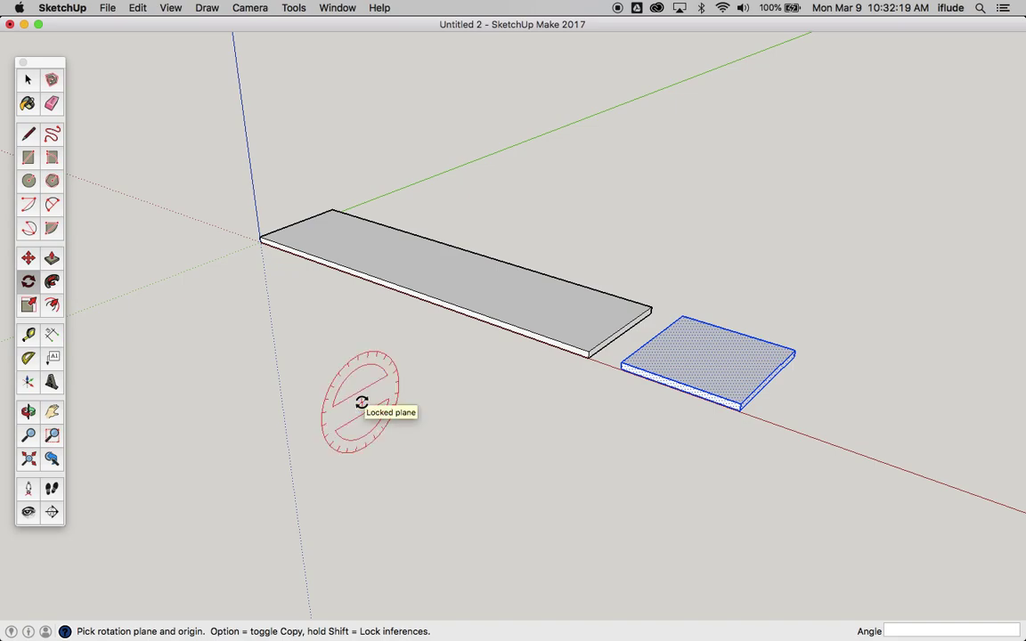
{"action": "key", "text": "Right"}
{"action": "key", "text": "Left"}
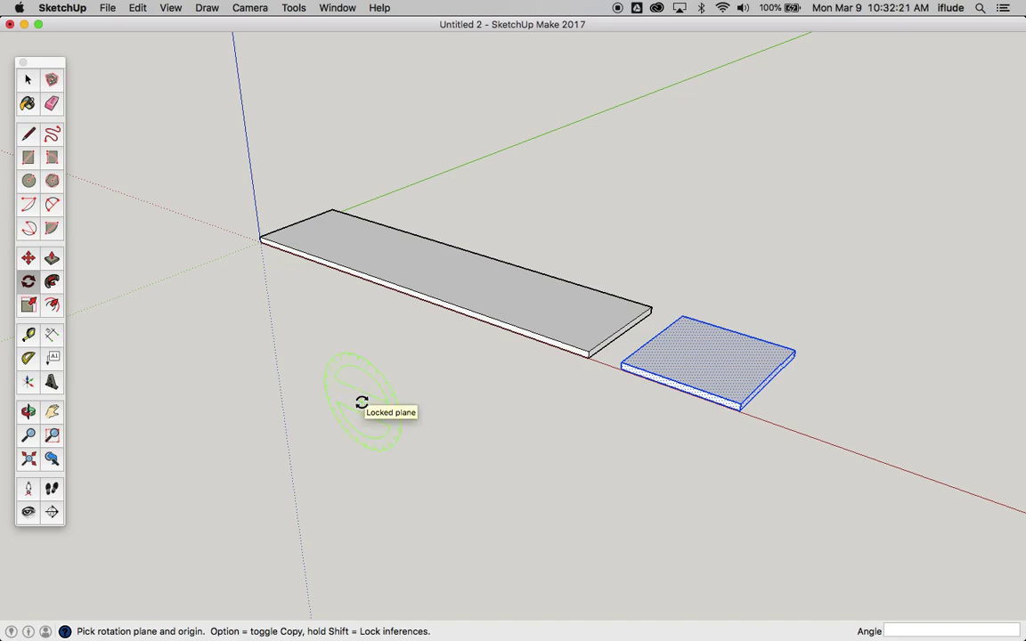
{"action": "key", "text": "Up"}
{"action": "key", "text": "Right"}
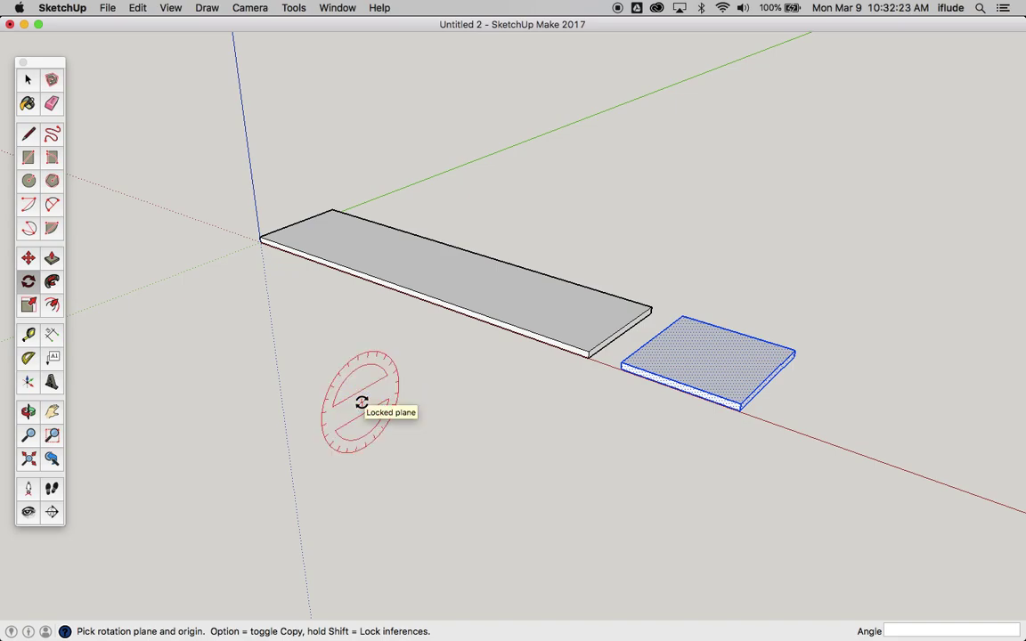
{"action": "left_click", "coordinate": [766, 378]}
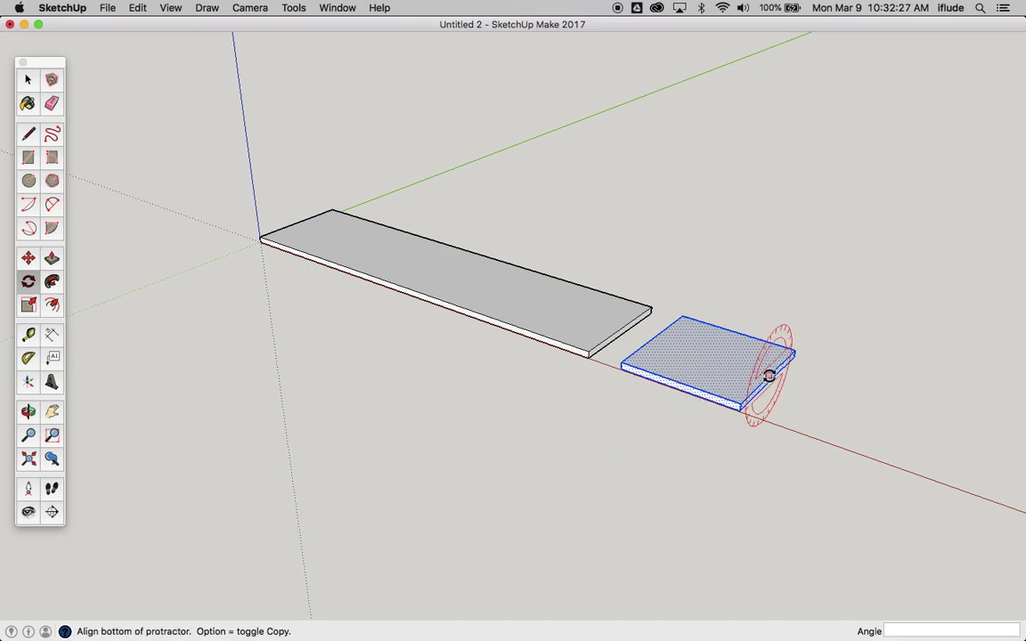
{"action": "left_click", "coordinate": [835, 316]}
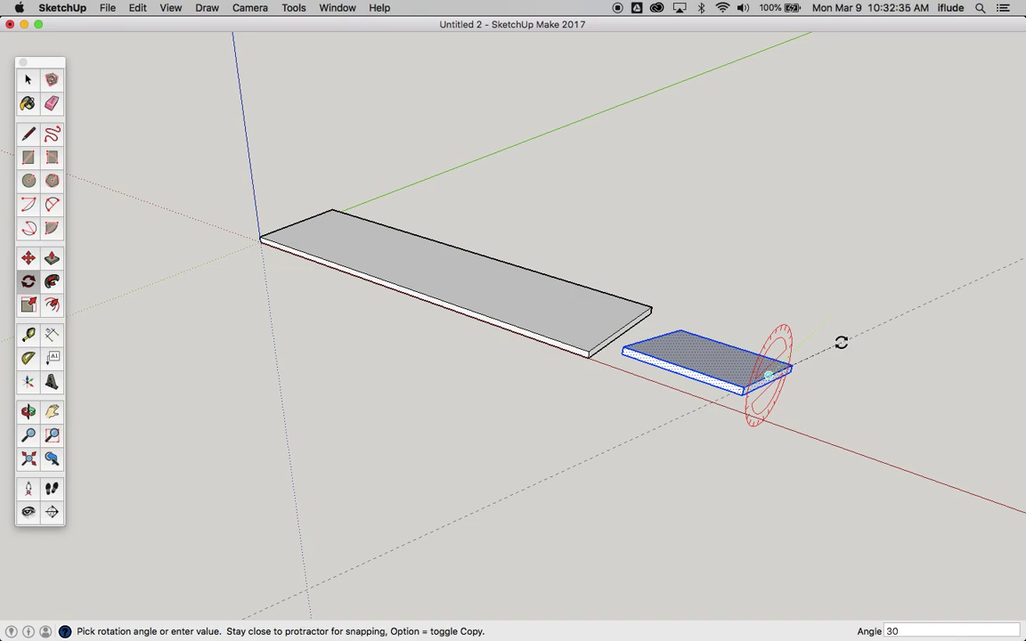
{"action": "left_click", "coordinate": [841, 343]}
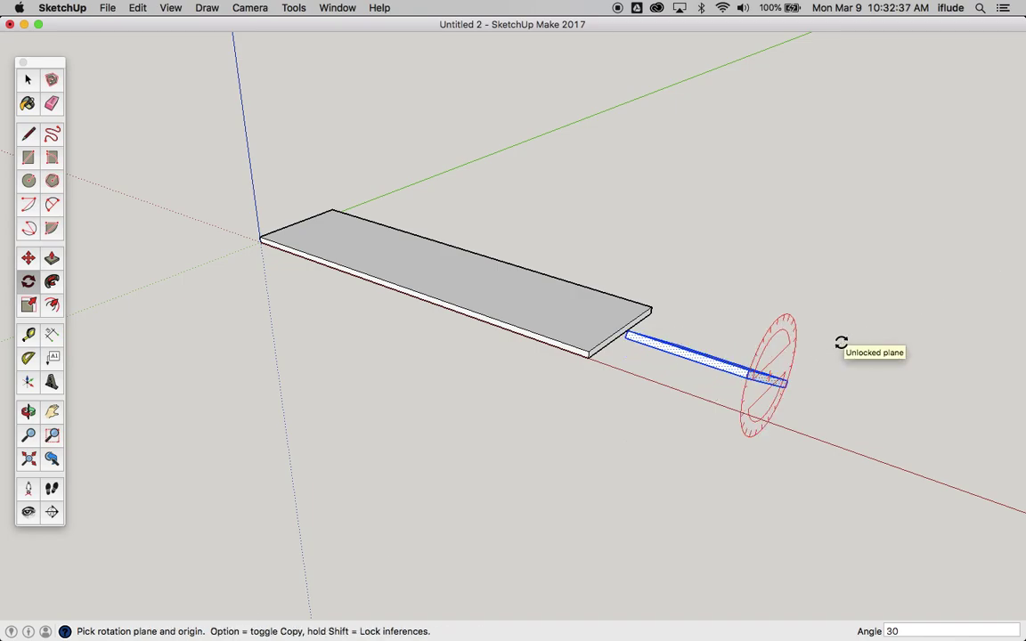